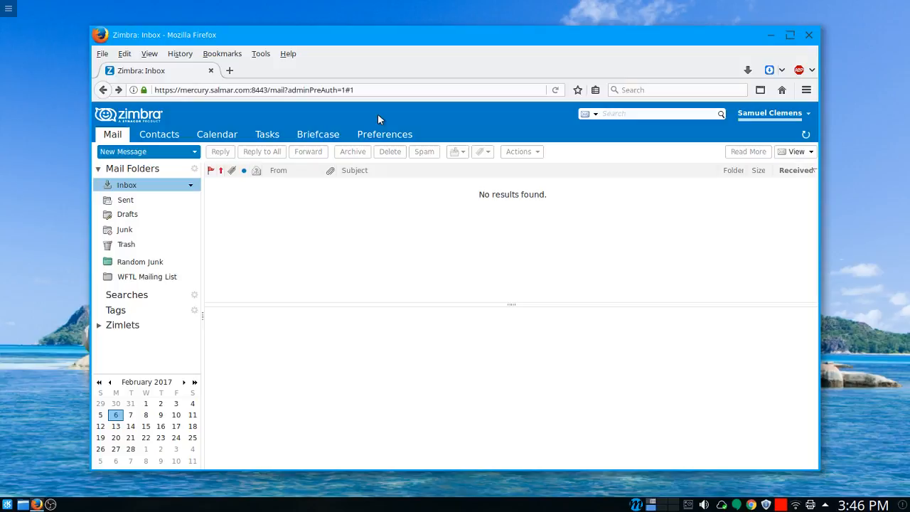
- In the signature preferences, name the signature "My Signature" and enter the full name, phone number and "I Write Stuff" as its text
{"action": "left_click", "coordinate": [385, 134]}
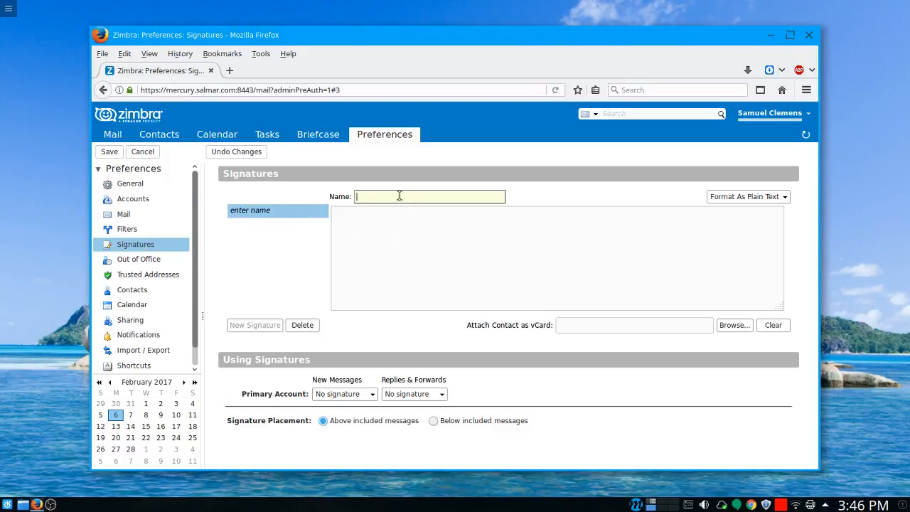
{"action": "type", "text": "My Signature"}
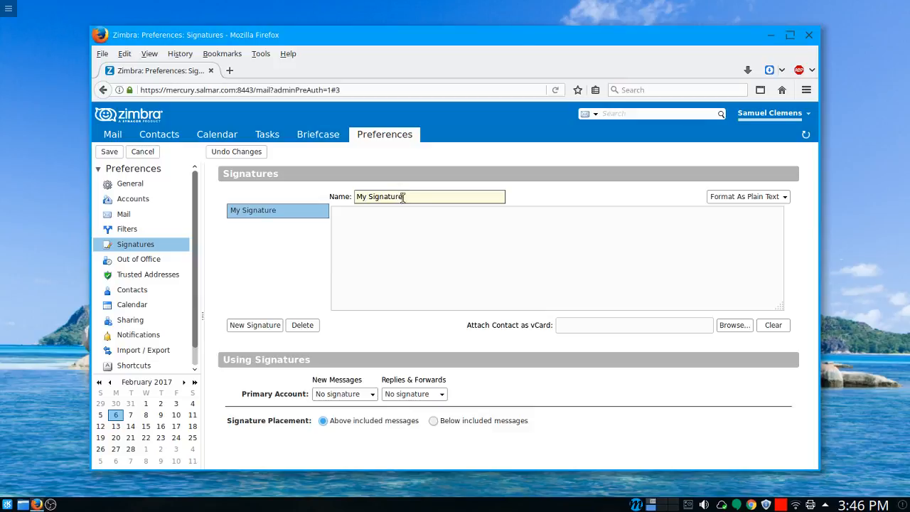
{"action": "left_click", "coordinate": [376, 226]}
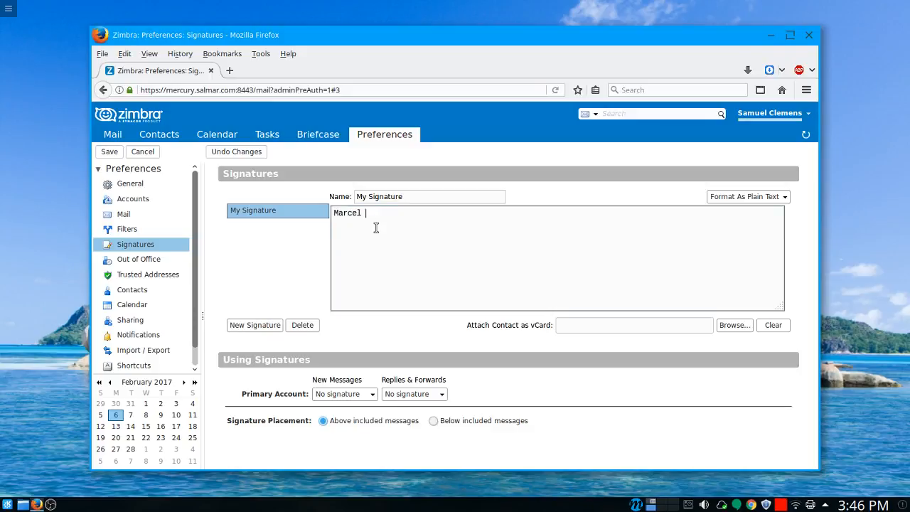
{"action": "key", "text": "BackSpace"}
{"action": "key", "text": "BackSpace"}
{"action": "key", "text": "BackSpace"}
{"action": "key", "text": "BackSpace"}
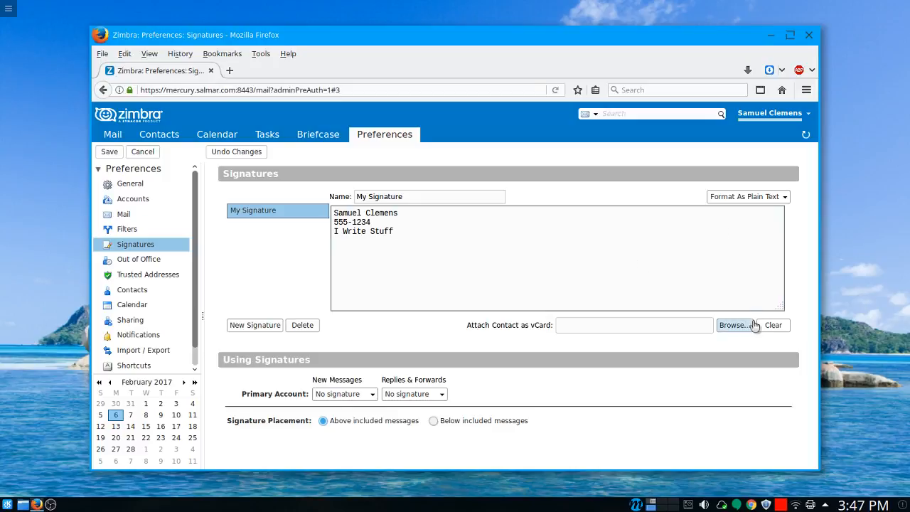
- Add a second signature, set its format to HTML and name it "My fancy sig"
{"action": "left_click", "coordinate": [256, 325]}
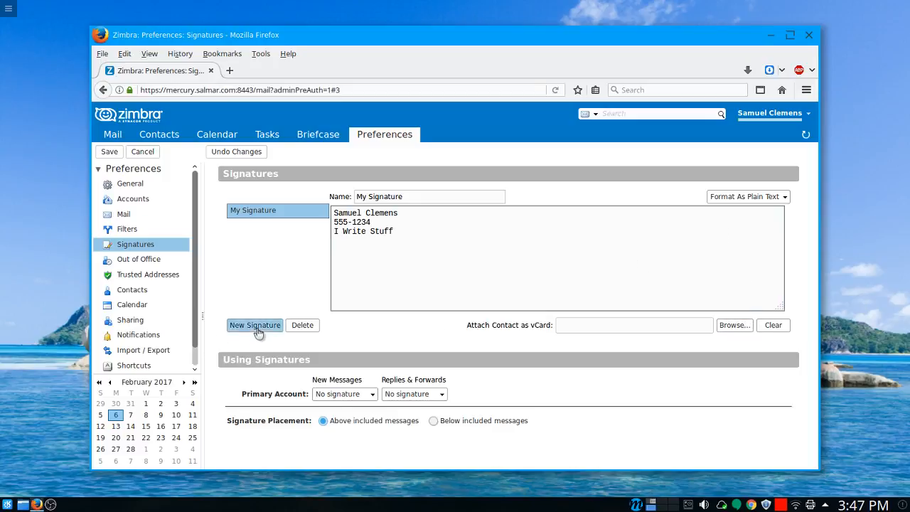
{"action": "left_click", "coordinate": [257, 212]}
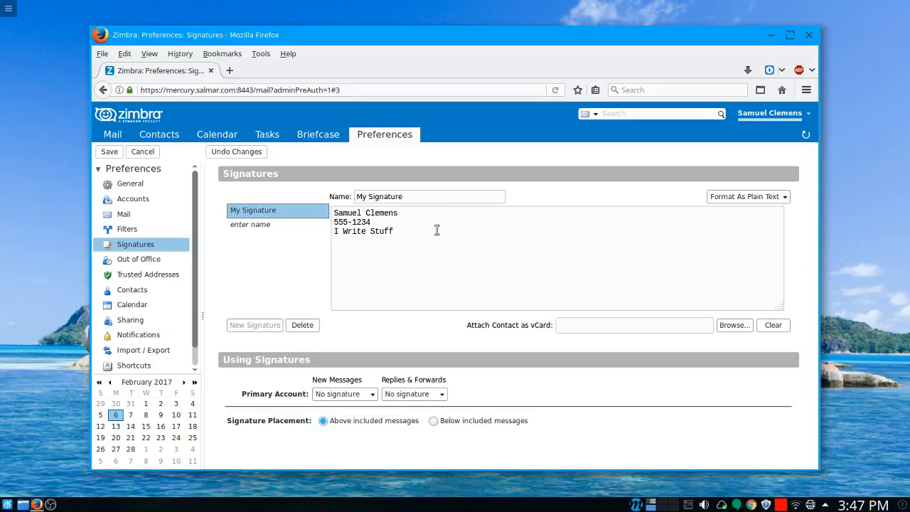
{"action": "left_click", "coordinate": [335, 223]}
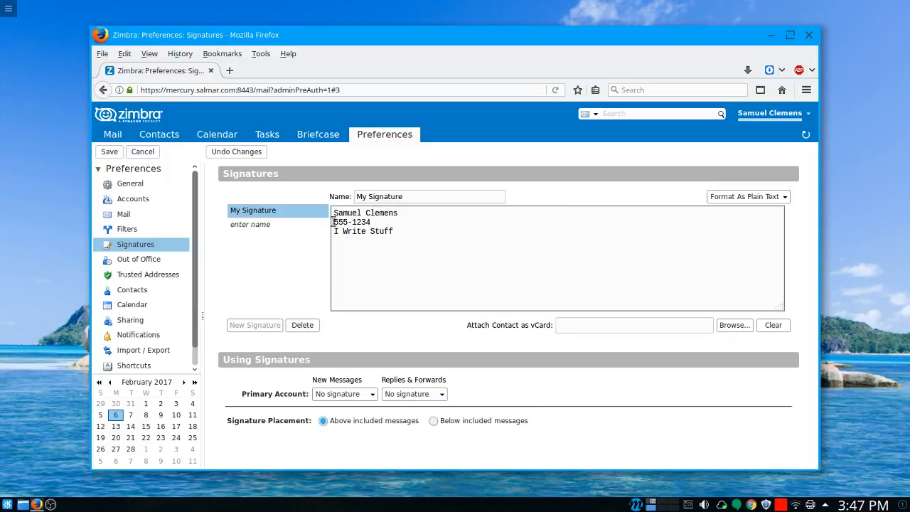
{"action": "left_click", "coordinate": [266, 229]}
{"action": "left_click", "coordinate": [415, 196]}
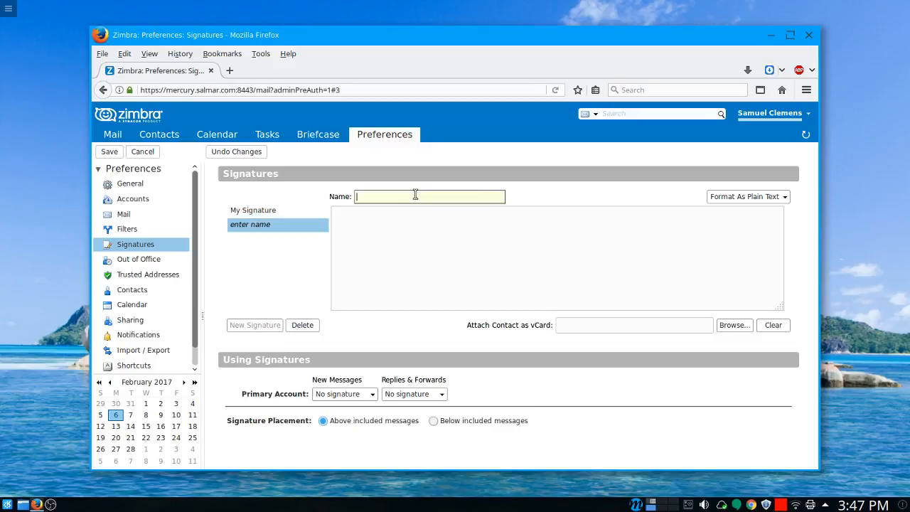
{"action": "left_click", "coordinate": [759, 198]}
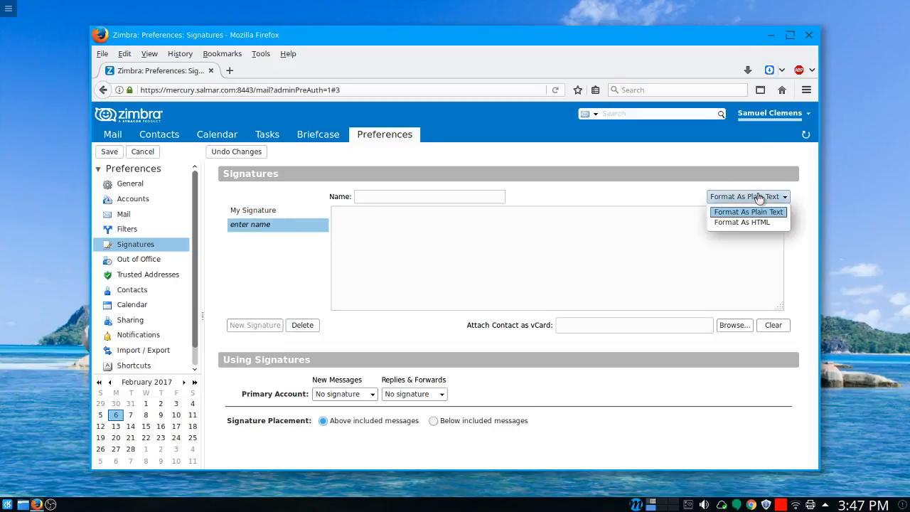
{"action": "left_click", "coordinate": [740, 222]}
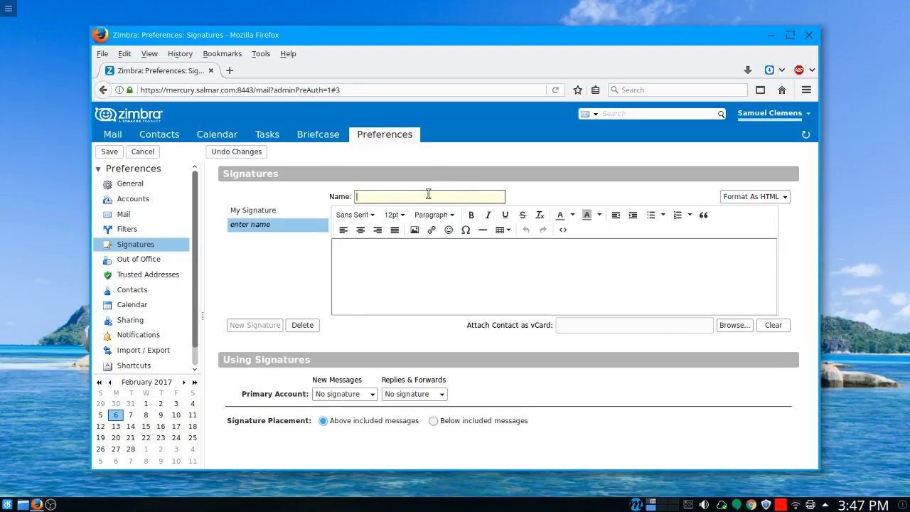
{"action": "type", "text": "My fancy sig"}
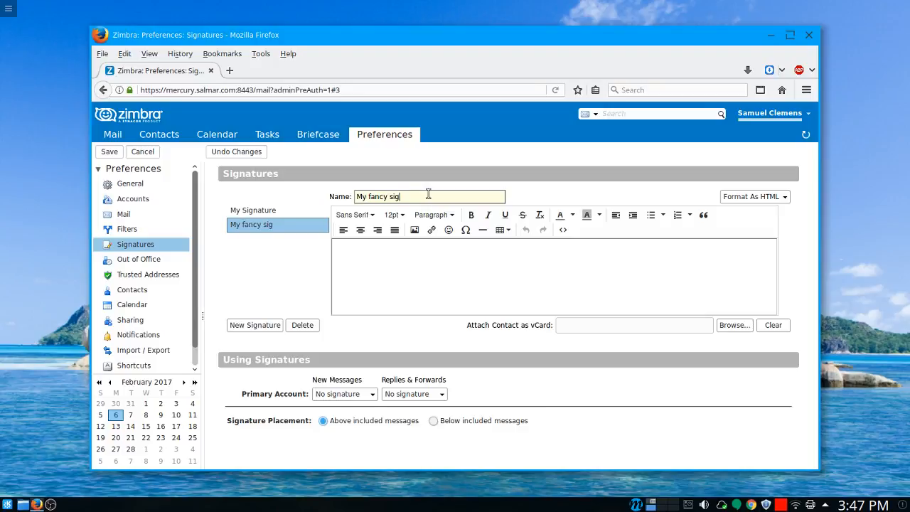
- Fill the HTML signature with the full name, a "Phone:" line with the phone number, and the line "Company : I Write Stuff"
{"action": "left_click", "coordinate": [416, 256]}
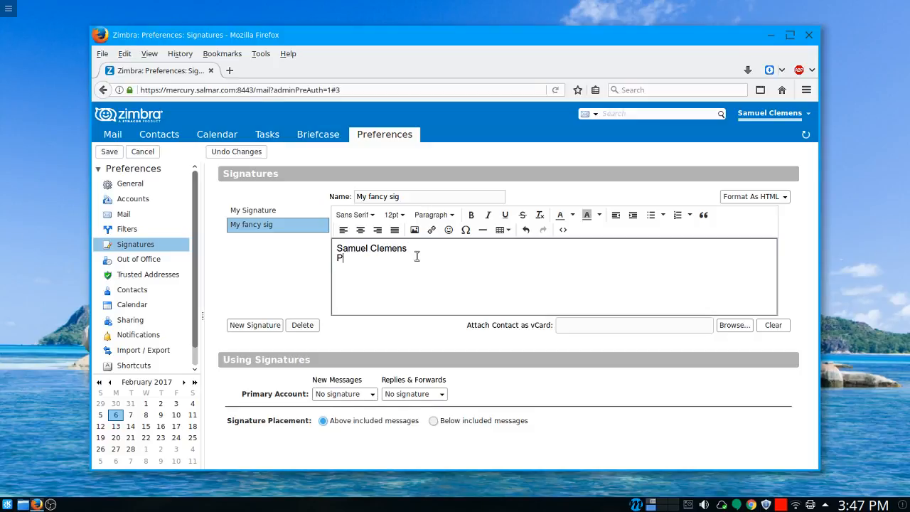
{"action": "type", "text": "hone"}
{"action": "type", "text": "ompany : I Write Stuff"}
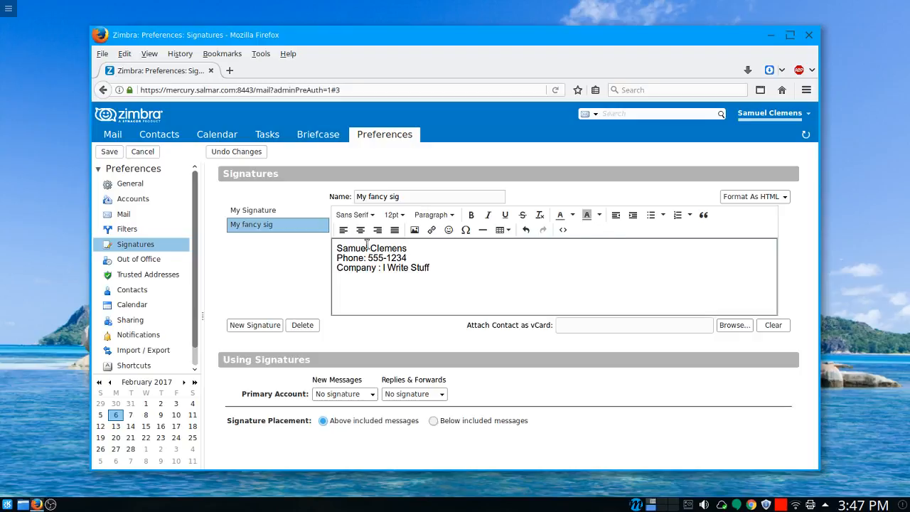
- Format the name line of the HTML signature in the Wide Block font at 14pt with blue text
{"action": "left_click_drag", "start_coordinate": [406, 248], "coordinate": [334, 249]}
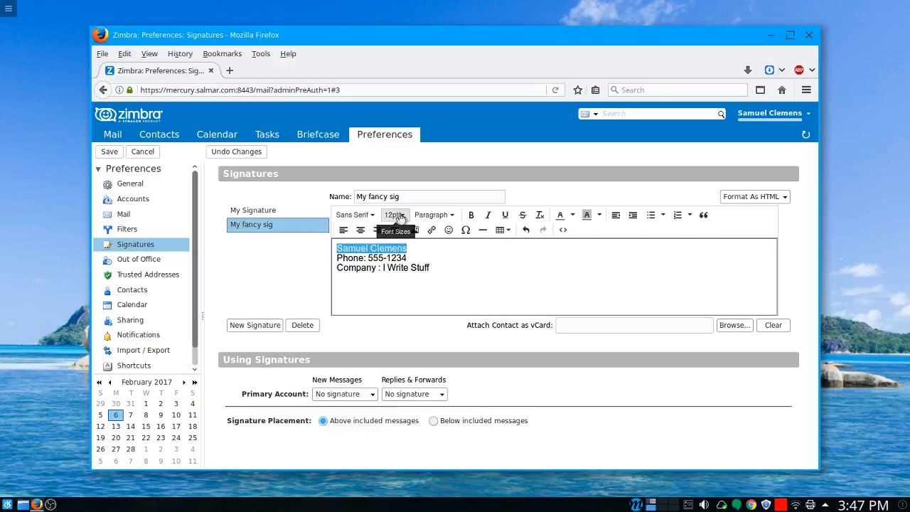
{"action": "left_click", "coordinate": [371, 215]}
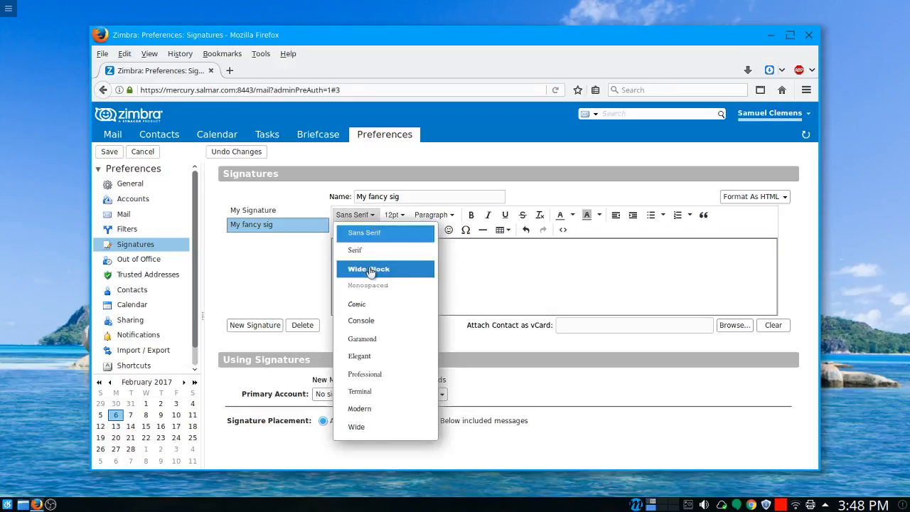
{"action": "left_click", "coordinate": [373, 268]}
{"action": "left_click", "coordinate": [397, 215]}
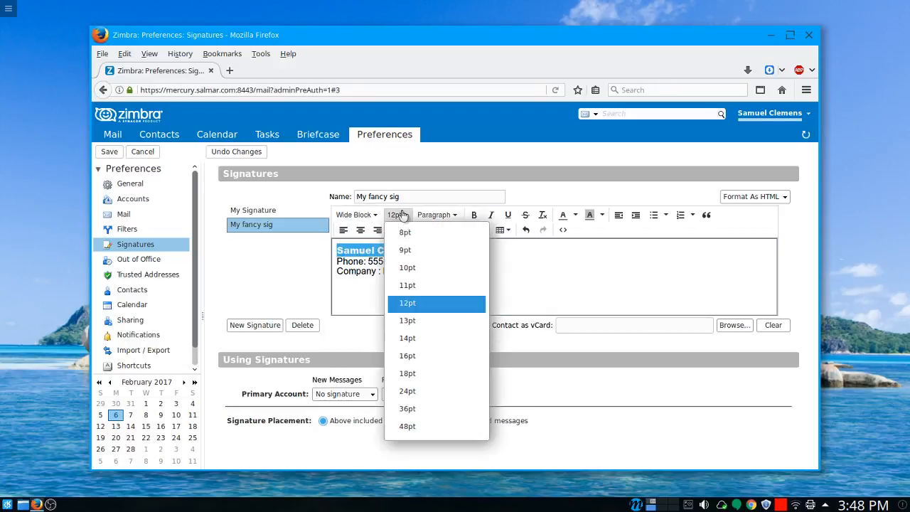
{"action": "left_click", "coordinate": [416, 338]}
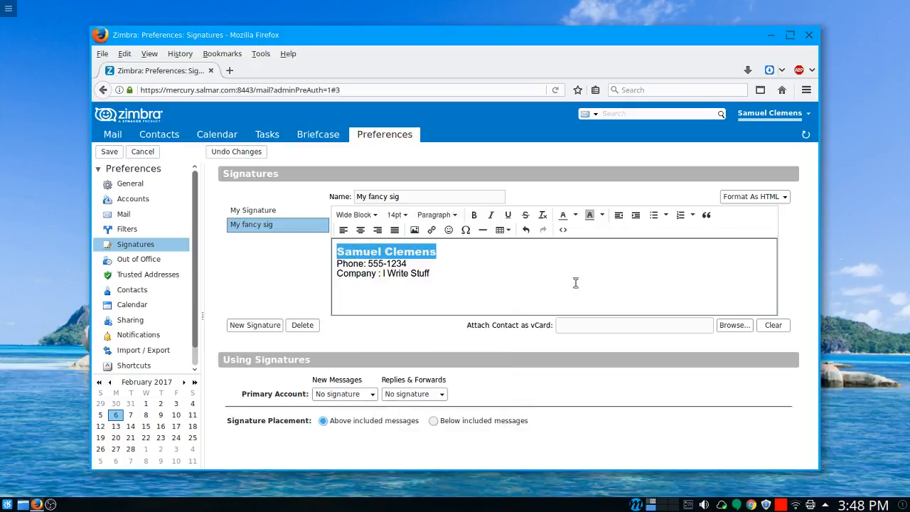
{"action": "left_click", "coordinate": [575, 215]}
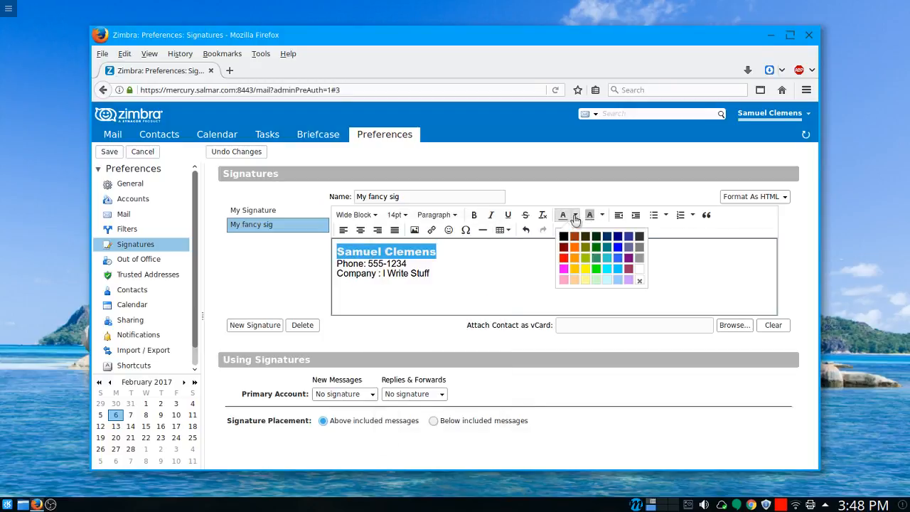
{"action": "left_click", "coordinate": [619, 247]}
- Insert the image Google+.png from the icons folder on a new line below the company line
{"action": "left_click", "coordinate": [533, 280]}
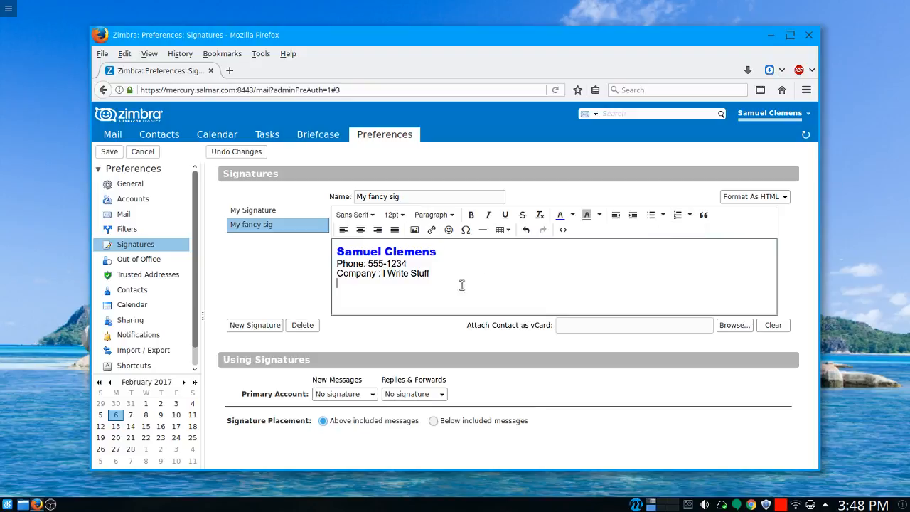
{"action": "left_click", "coordinate": [416, 231]}
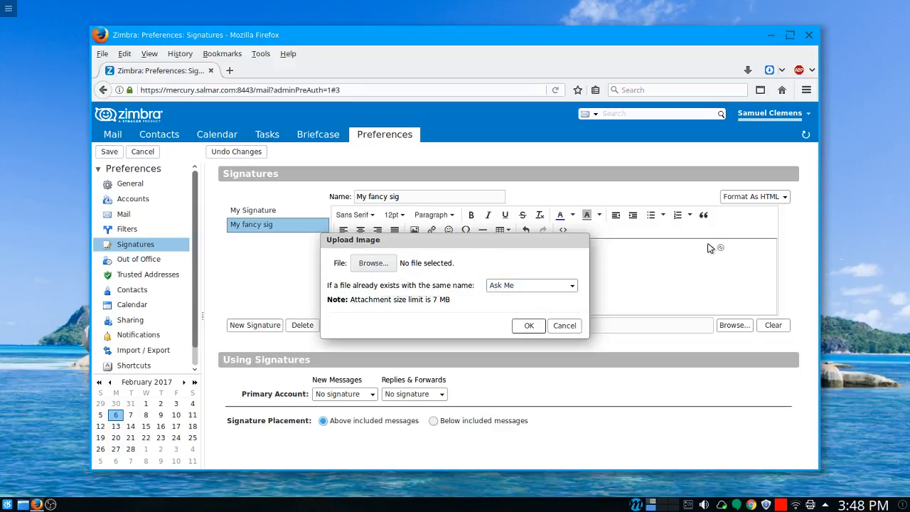
{"action": "left_click", "coordinate": [388, 267]}
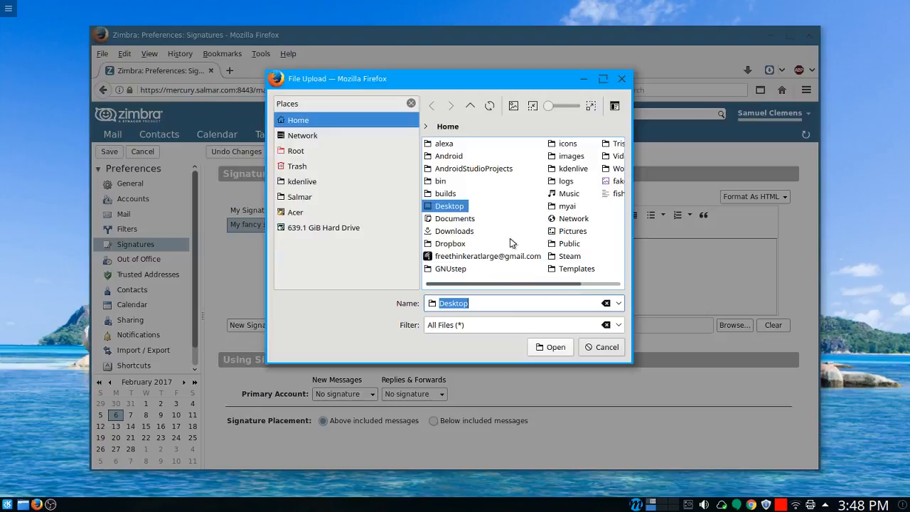
{"action": "left_click", "coordinate": [567, 144]}
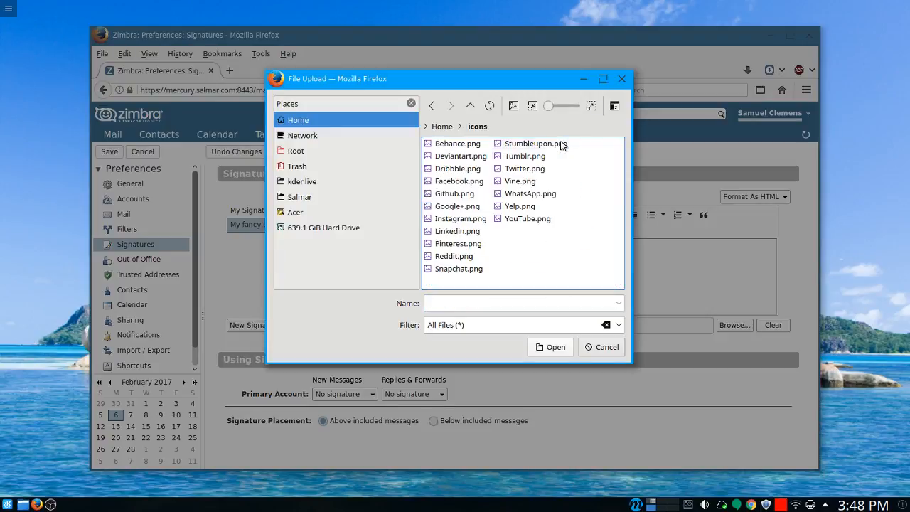
{"action": "left_click", "coordinate": [441, 206]}
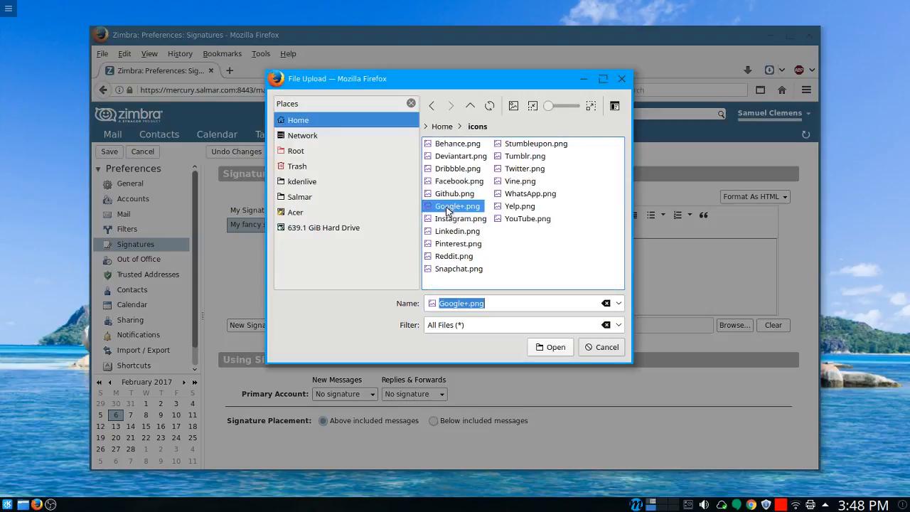
{"action": "left_click", "coordinate": [557, 347]}
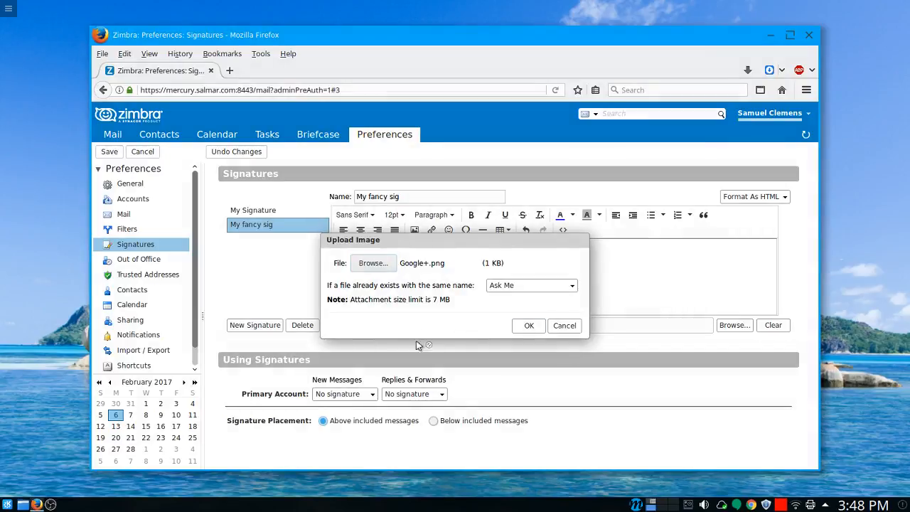
{"action": "left_click", "coordinate": [538, 325]}
{"action": "scroll", "coordinate": [476, 278], "scroll_direction": "down", "scroll_amount": 1}
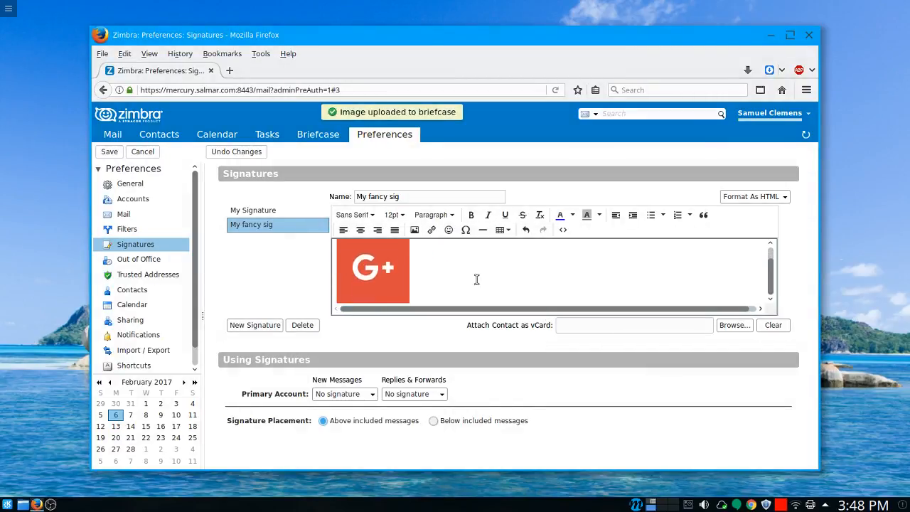
{"action": "scroll", "coordinate": [477, 279], "scroll_direction": "up", "scroll_amount": 1}
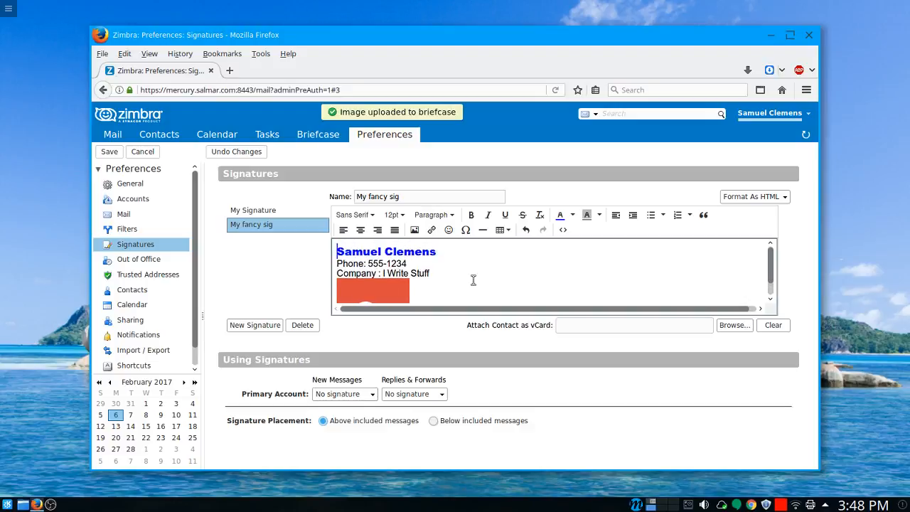
{"action": "left_click", "coordinate": [376, 286]}
{"action": "right_click", "coordinate": [376, 286]}
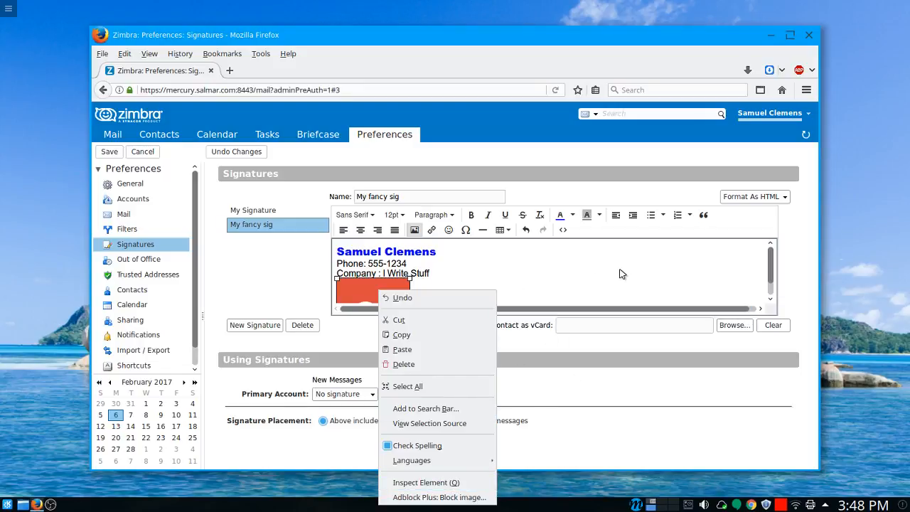
{"action": "left_click", "coordinate": [775, 305]}
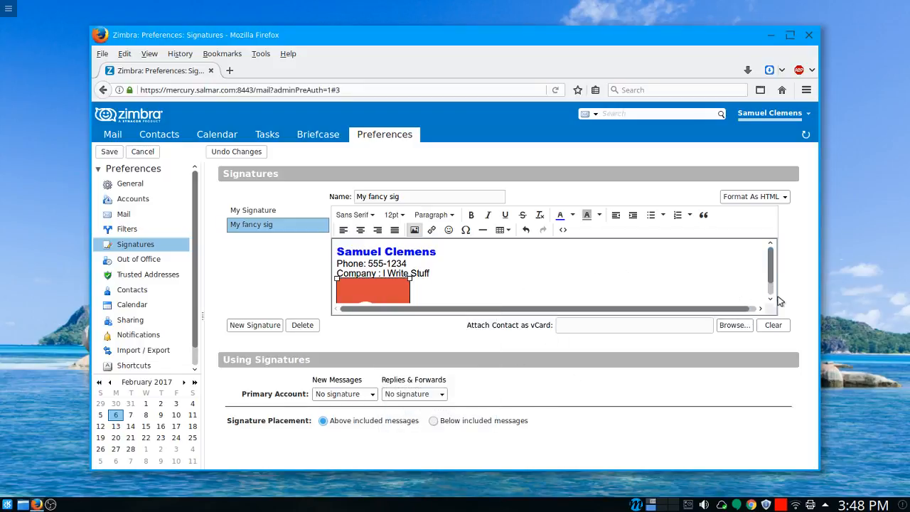
- Insert the image Twitter.png from the icons folder directly after the Google+ icon in the signature
{"action": "left_click", "coordinate": [568, 297]}
{"action": "scroll", "coordinate": [576, 258], "scroll_direction": "down", "scroll_amount": 1}
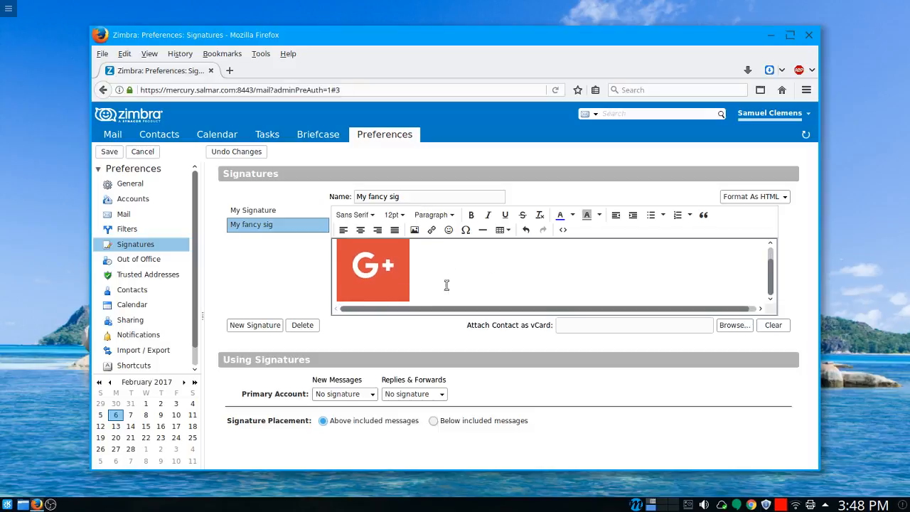
{"action": "left_click", "coordinate": [413, 231]}
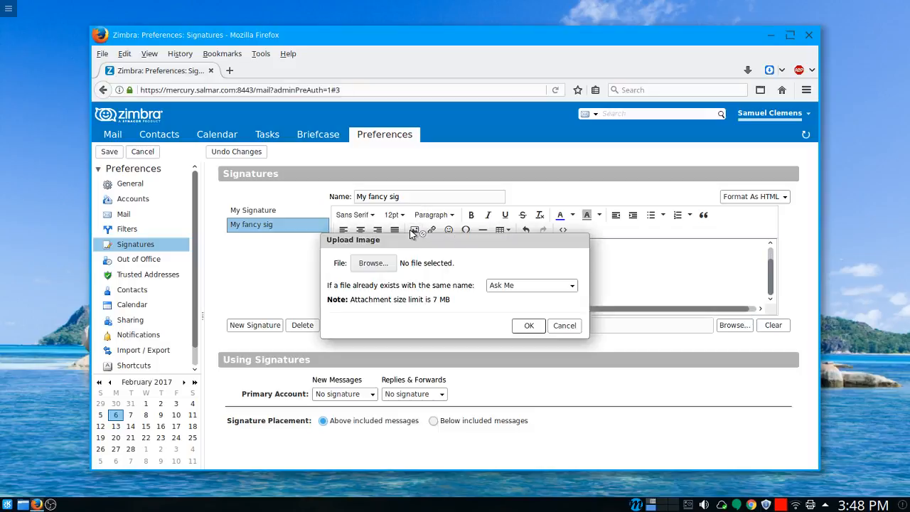
{"action": "left_click", "coordinate": [375, 264]}
{"action": "double_click", "coordinate": [572, 146]}
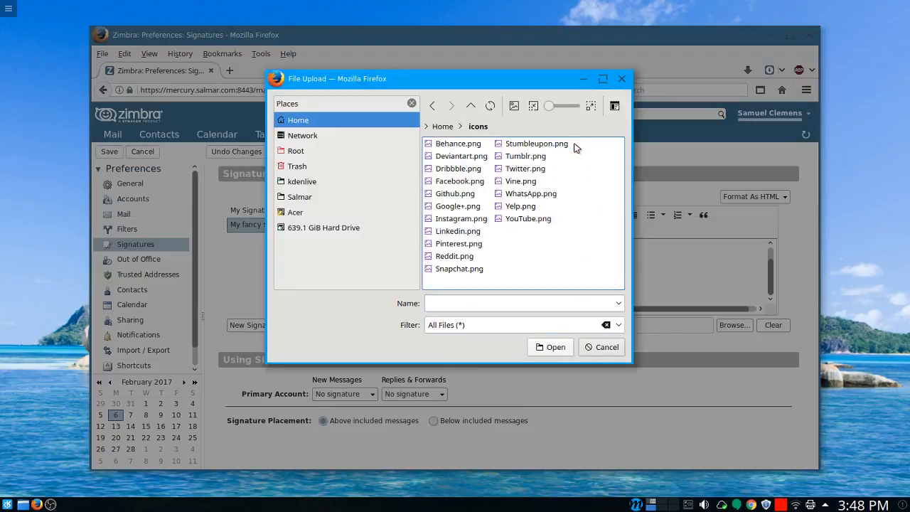
{"action": "left_click", "coordinate": [525, 168]}
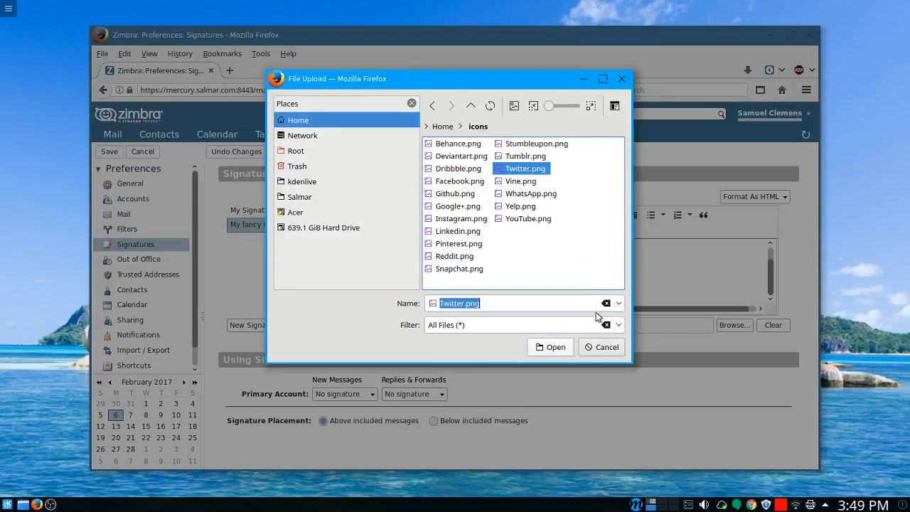
{"action": "left_click", "coordinate": [551, 347]}
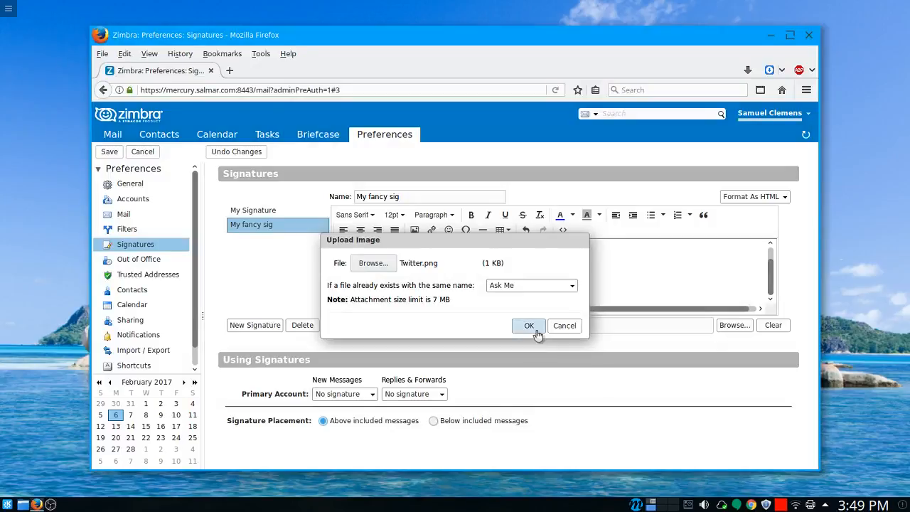
{"action": "left_click", "coordinate": [537, 331]}
{"action": "scroll", "coordinate": [610, 283], "scroll_direction": "down", "scroll_amount": 2}
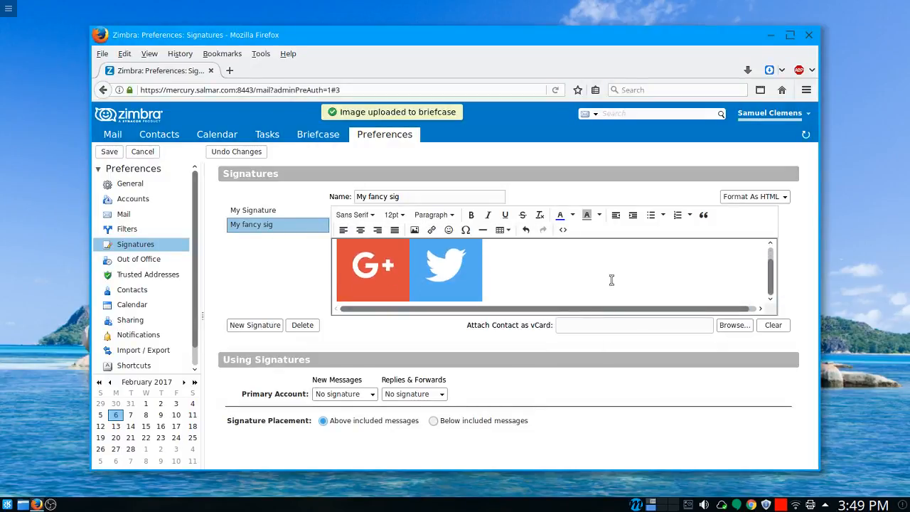
{"action": "scroll", "coordinate": [610, 284], "scroll_direction": "up", "scroll_amount": 2}
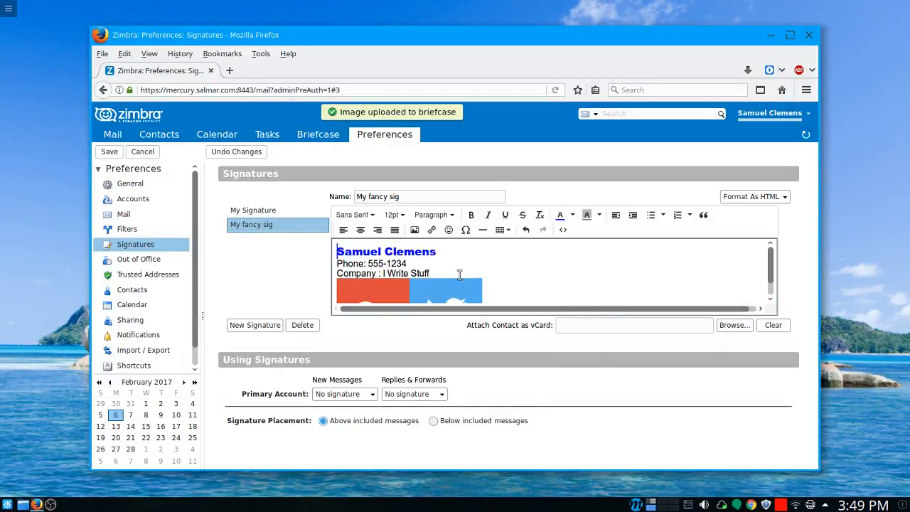
- Insert a blank line between the company line and the social media icons in the HTML signature
{"action": "key", "text": "Return"}
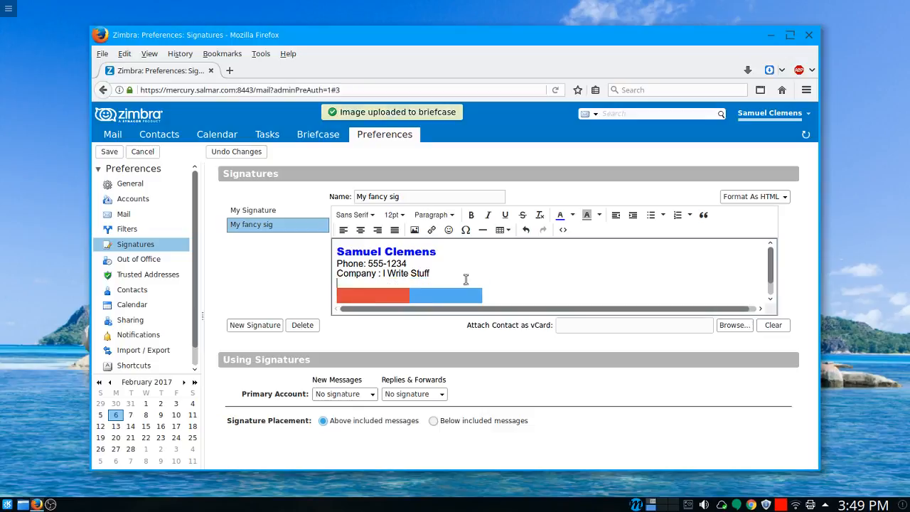
{"action": "scroll", "coordinate": [575, 290], "scroll_direction": "down", "scroll_amount": 2}
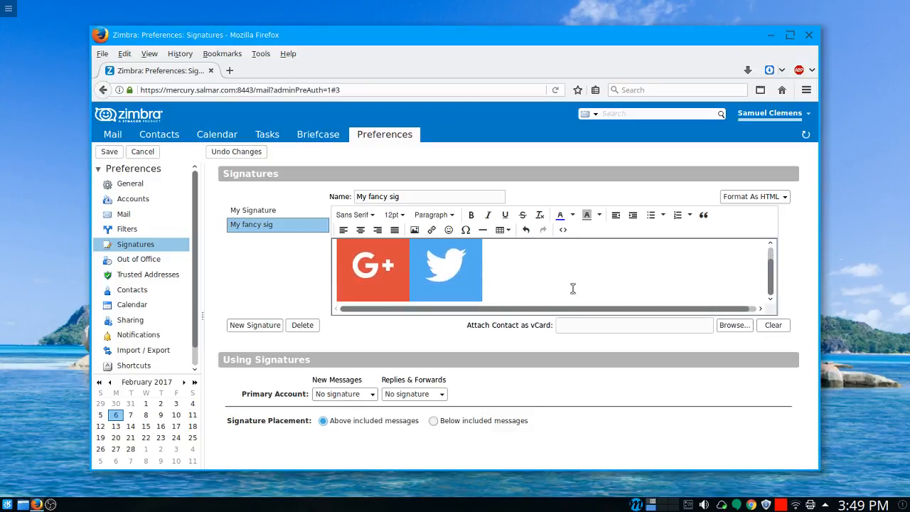
{"action": "scroll", "coordinate": [574, 288], "scroll_direction": "up", "scroll_amount": 2}
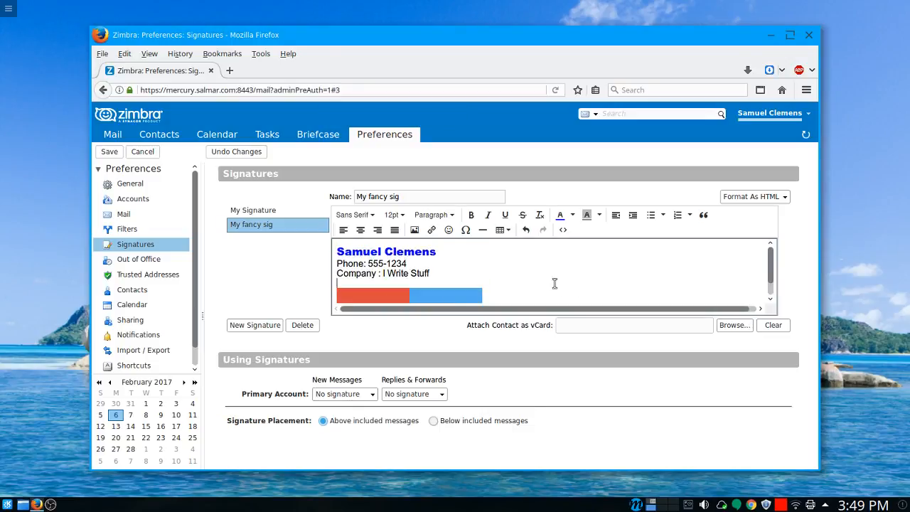
{"action": "scroll", "coordinate": [555, 283], "scroll_direction": "down", "scroll_amount": 2}
{"action": "scroll", "coordinate": [555, 282], "scroll_direction": "up", "scroll_amount": 2}
- Save the signature preferences and look over both saved signatures, My Signature and My fancy sig
{"action": "left_click", "coordinate": [384, 134]}
{"action": "left_click", "coordinate": [256, 223]}
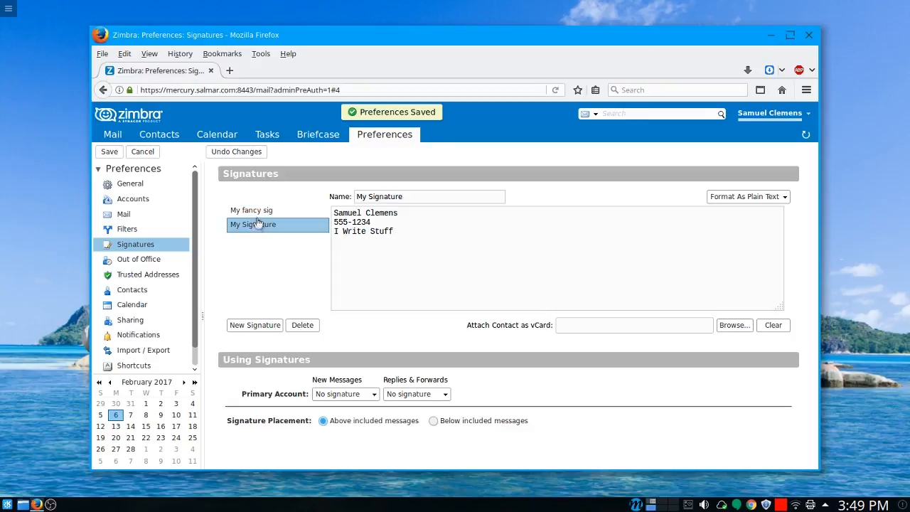
{"action": "left_click", "coordinate": [259, 212]}
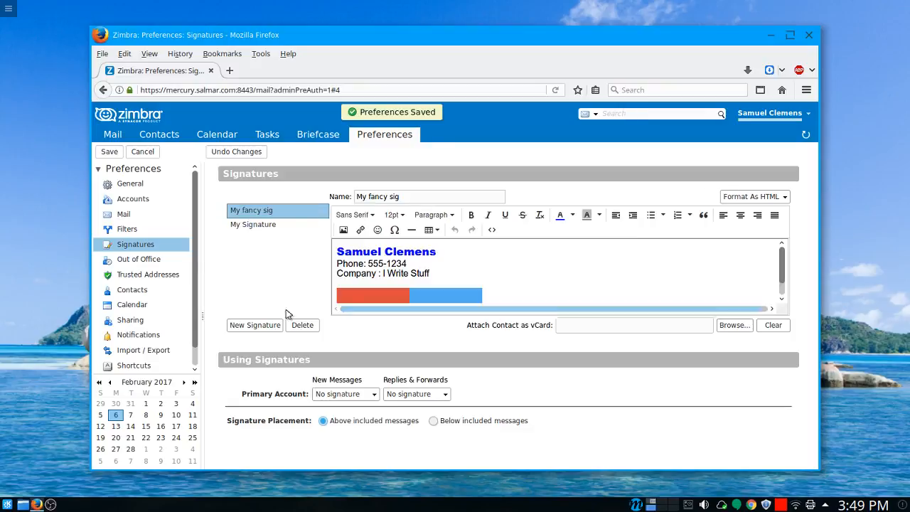
- Start composing a new email message from the mail inbox
{"action": "left_click", "coordinate": [114, 135]}
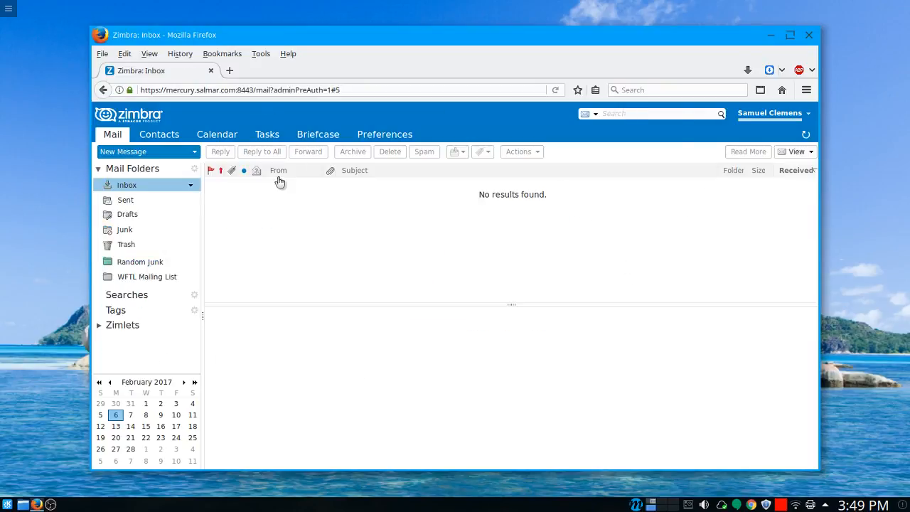
{"action": "left_click", "coordinate": [146, 152]}
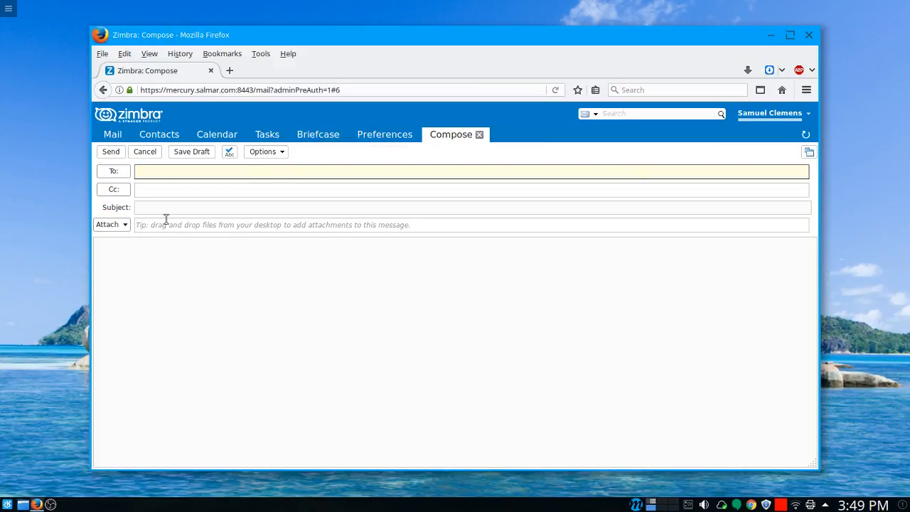
{"action": "left_click", "coordinate": [126, 225]}
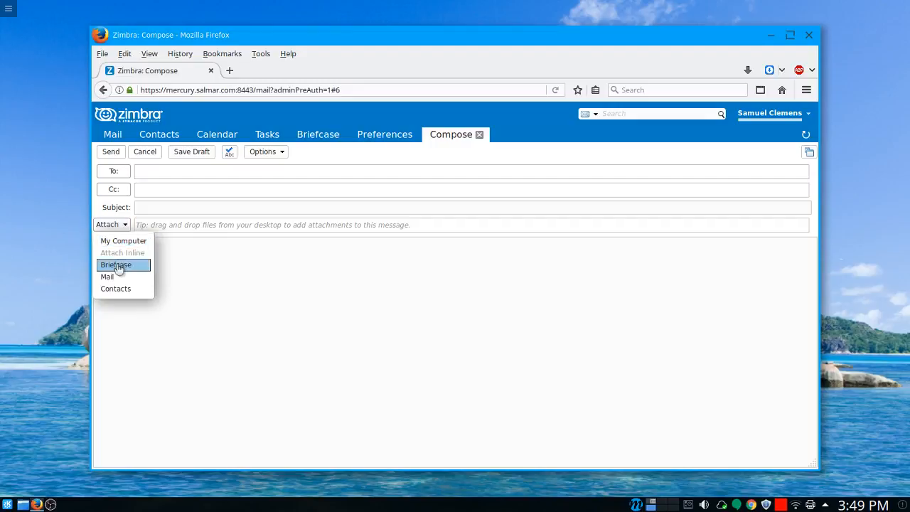
{"action": "left_click", "coordinate": [356, 297]}
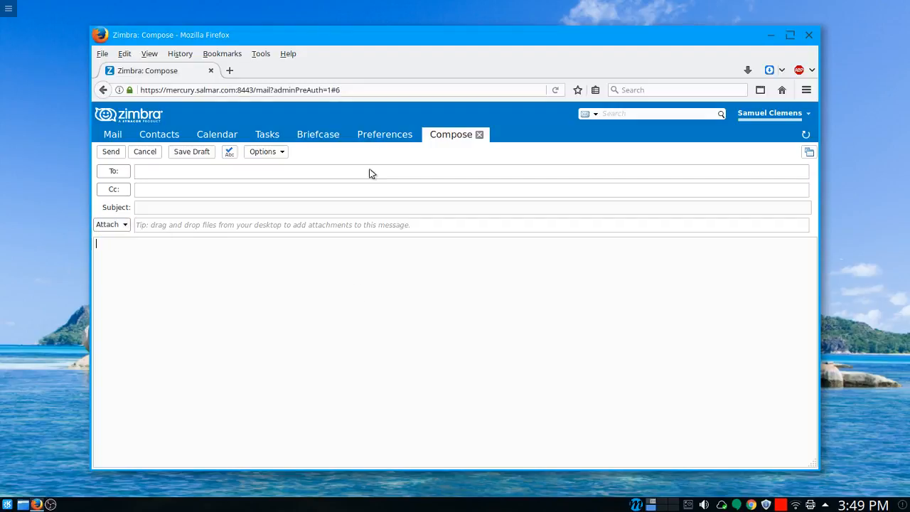
- Add the plain-text signature My Signature to the new message
{"action": "left_click", "coordinate": [270, 157]}
{"action": "mouse_move", "coordinate": [290, 199]}
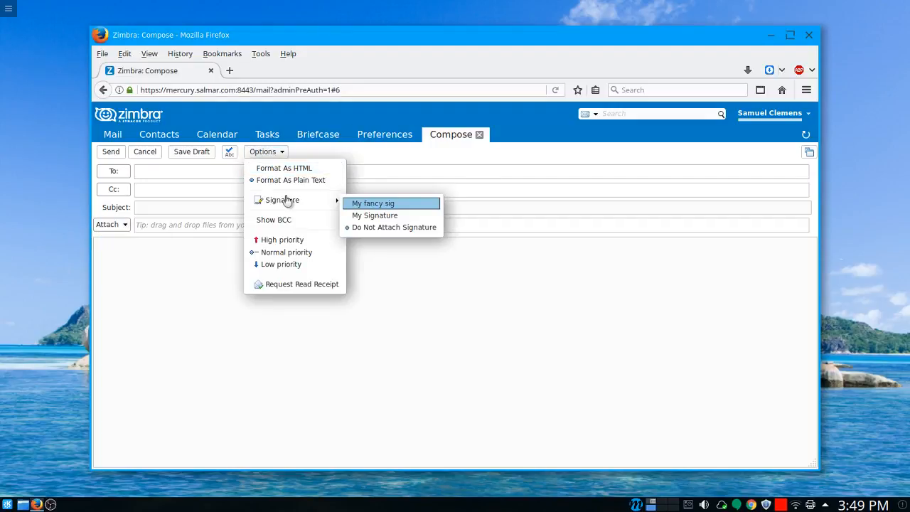
{"action": "left_click", "coordinate": [373, 214]}
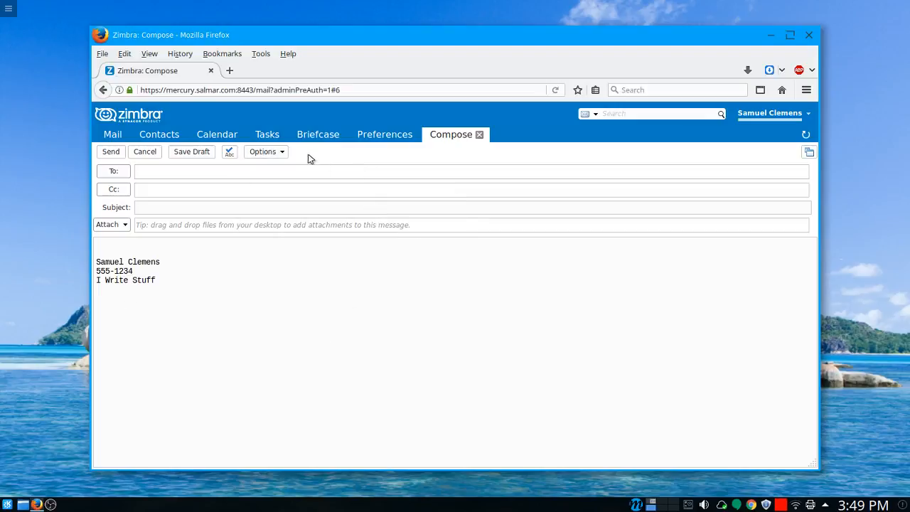
- Switch the message format to HTML and accept the warning about possible lost changes
{"action": "left_click", "coordinate": [283, 152]}
{"action": "left_click", "coordinate": [492, 332]}
{"action": "left_click", "coordinate": [269, 152]}
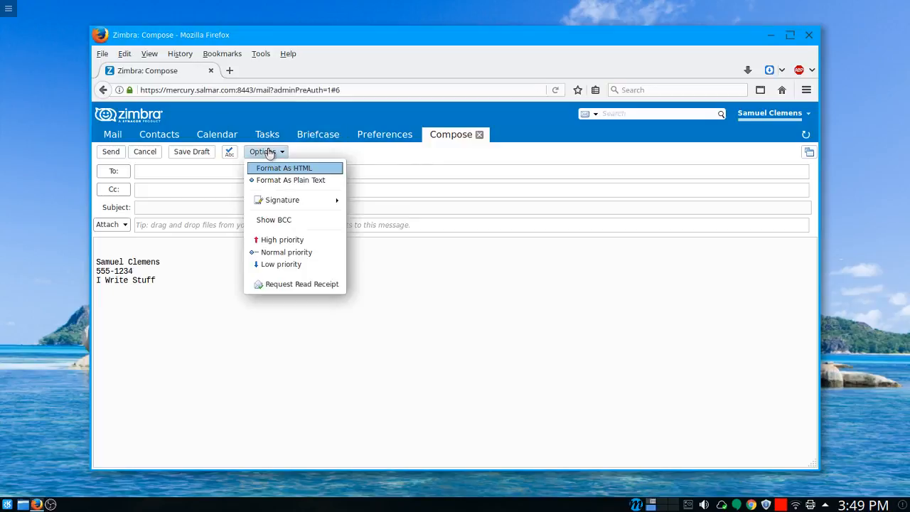
{"action": "left_click", "coordinate": [292, 168]}
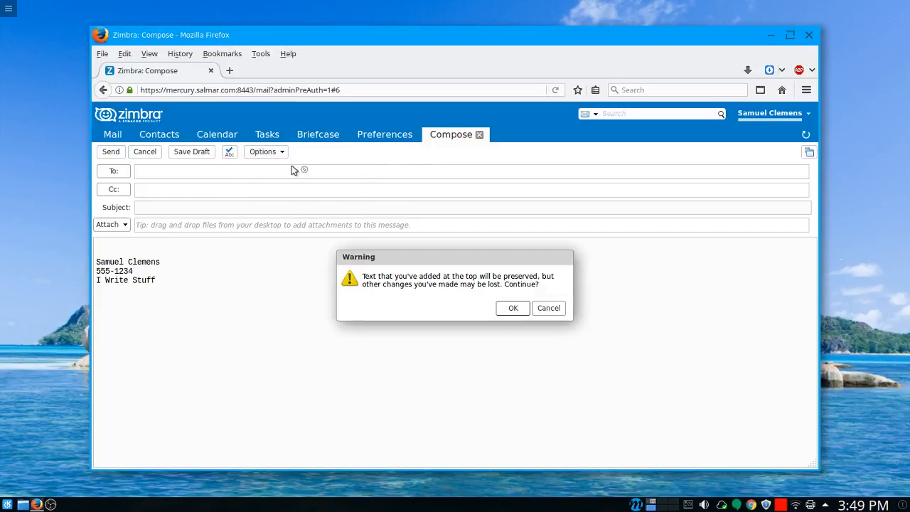
{"action": "left_click", "coordinate": [523, 308]}
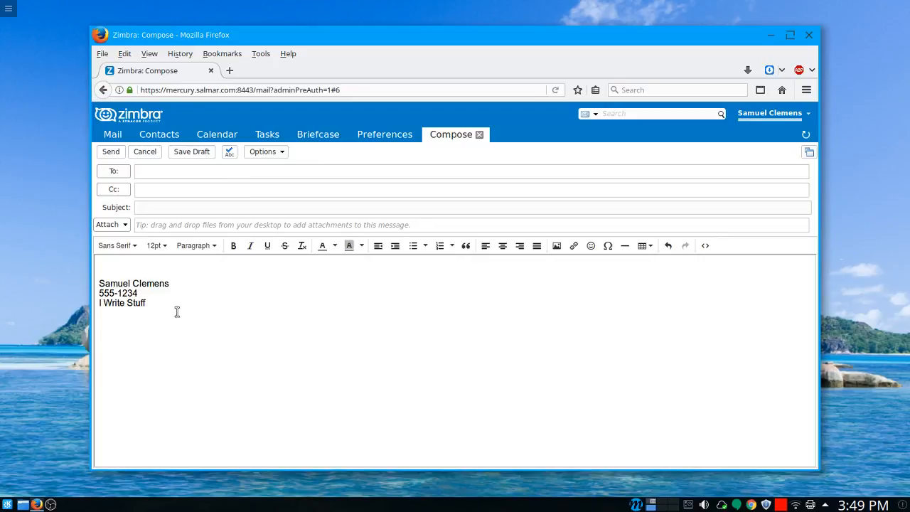
- Delete the plain signature text from the message body and add the signature My fancy sig instead
{"action": "left_click_drag", "start_coordinate": [177, 311], "coordinate": [2, 284]}
{"action": "key", "text": "Delete"}
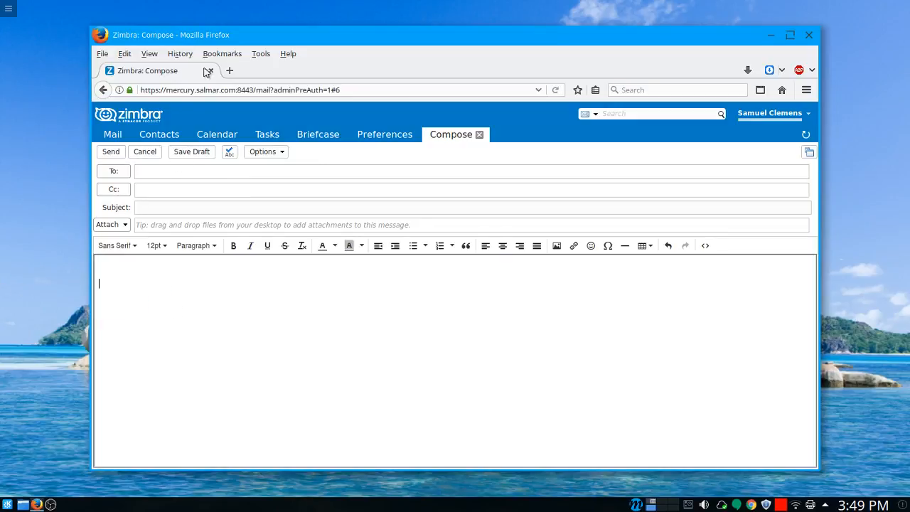
{"action": "left_click", "coordinate": [278, 154]}
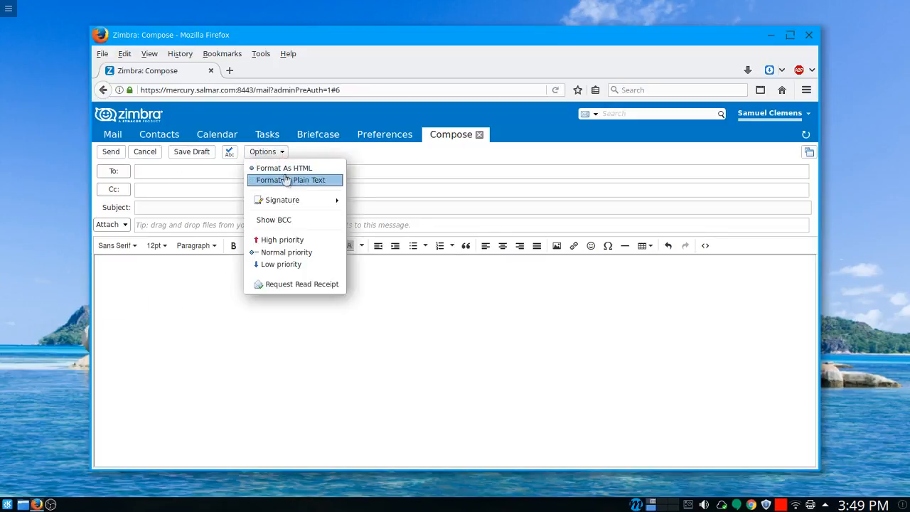
{"action": "mouse_move", "coordinate": [291, 199]}
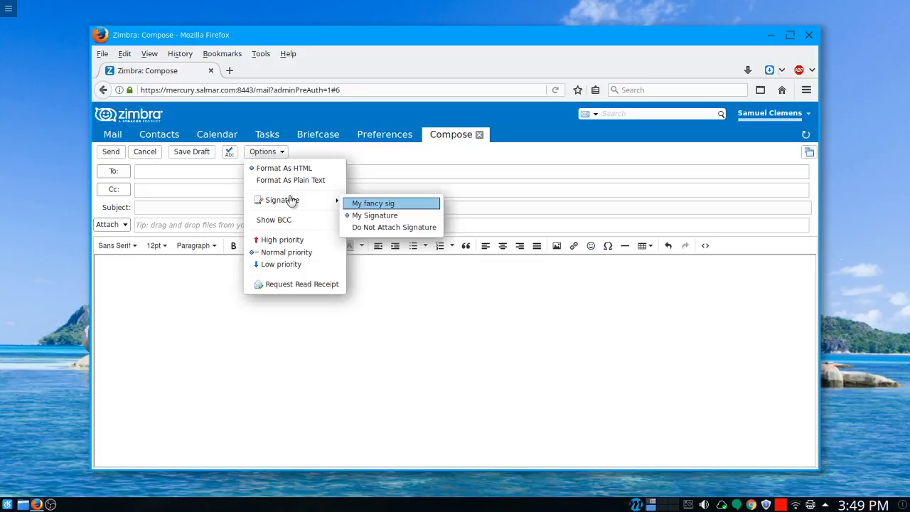
{"action": "left_click", "coordinate": [380, 204]}
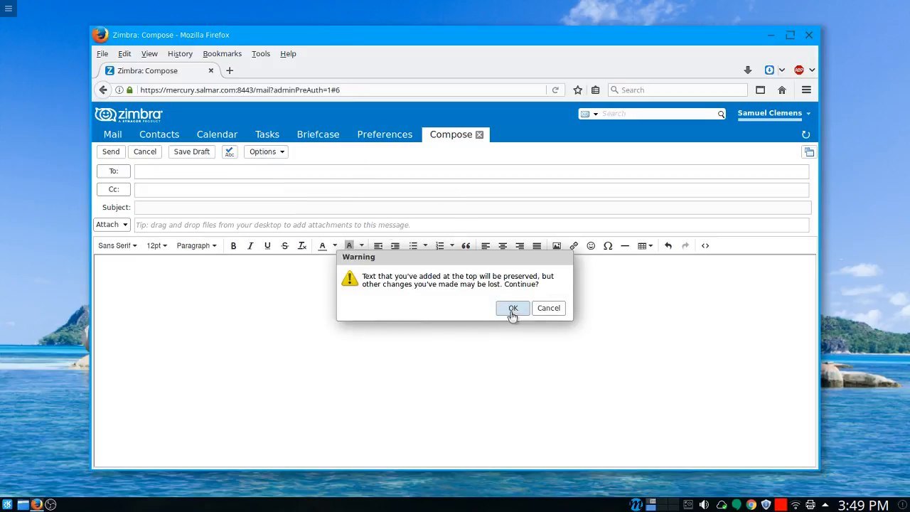
{"action": "left_click", "coordinate": [512, 307]}
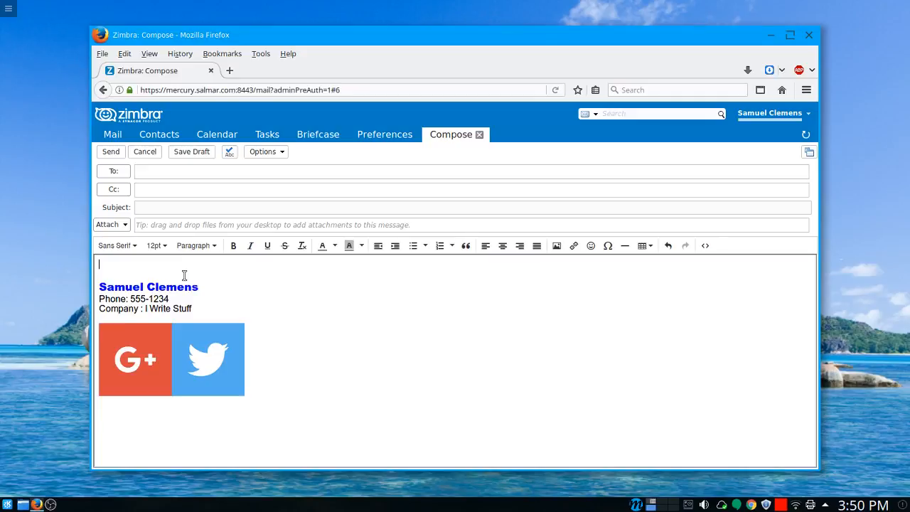
- Write "Hello," and, as a separate paragraph, "This is my fancy message with my fancy signature." above the signature
{"action": "type", "text": "Hello, This"}
{"action": "key", "text": "Return"}
{"action": "type", "text": "This is my fancy message with my fancy signature."}
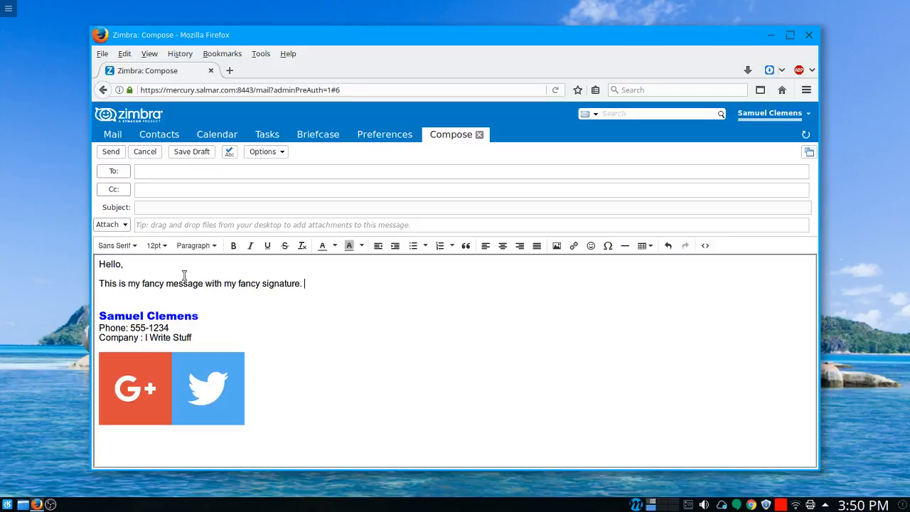
{"action": "left_click", "coordinate": [104, 301]}
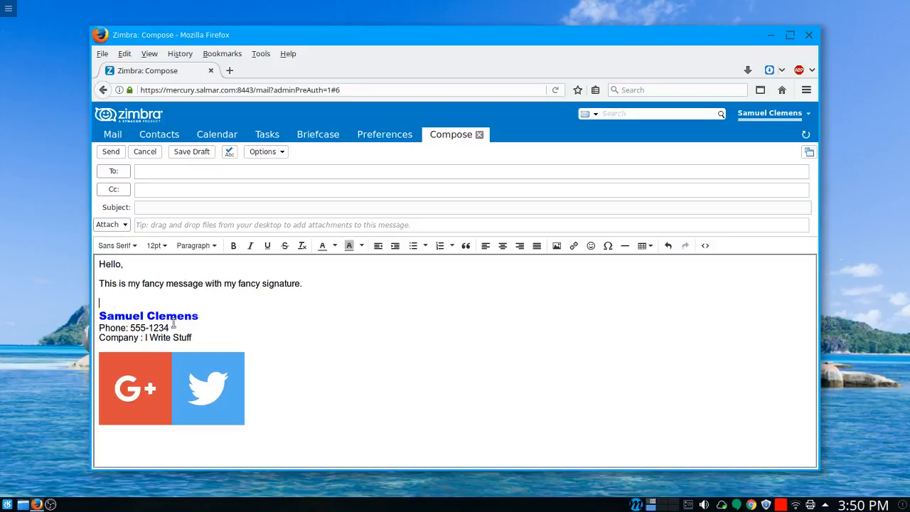